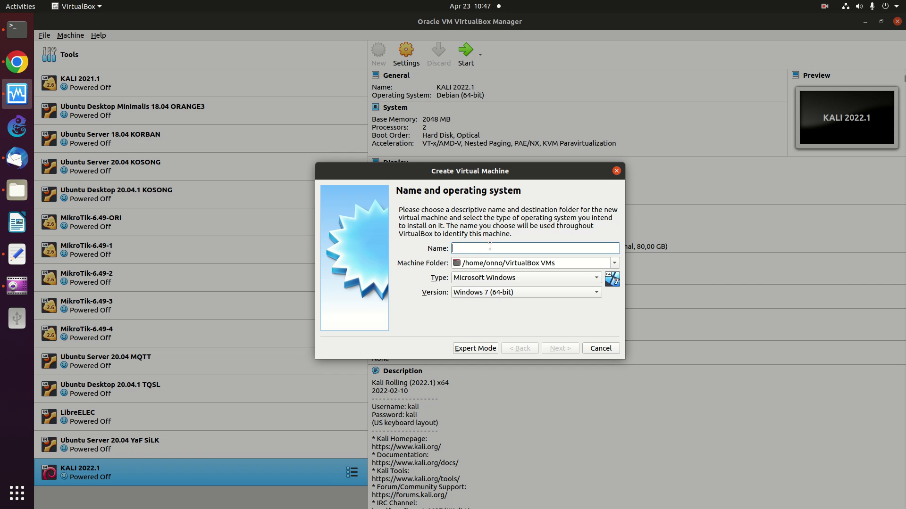
Name the new Ubuntu 64-bit machine 'Ubuntu 22.04 KOSONG'.
{"action": "key", "text": "BackSpace"}
{"action": "key", "text": "BackSpace"}
{"action": "type", "text": "b"}
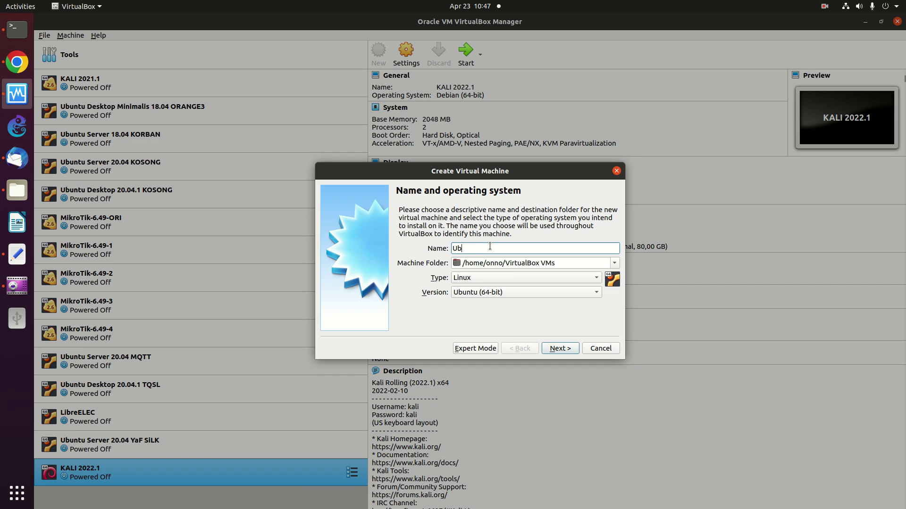
{"action": "type", "text": "untu 22.04 KOSONG"}
{"action": "left_click", "coordinate": [561, 353]}
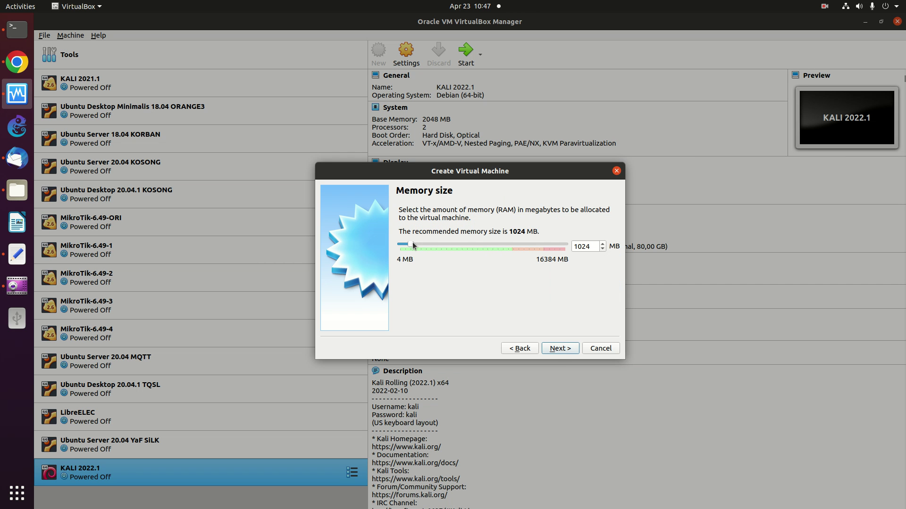
Allocate 2961 MB of memory and choose to create a new virtual hard disk.
{"action": "left_click_drag", "start_coordinate": [410, 244], "coordinate": [428, 239]}
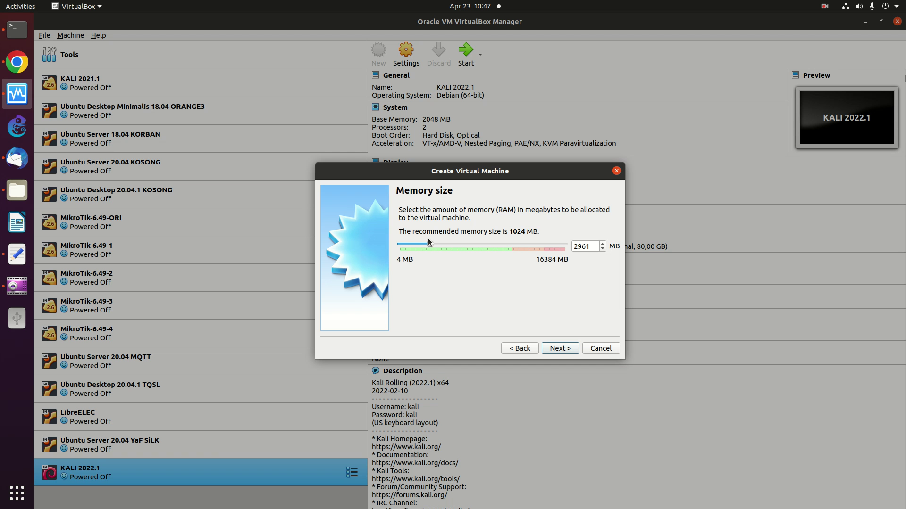
{"action": "left_click", "coordinate": [557, 349]}
{"action": "left_click", "coordinate": [555, 349]}
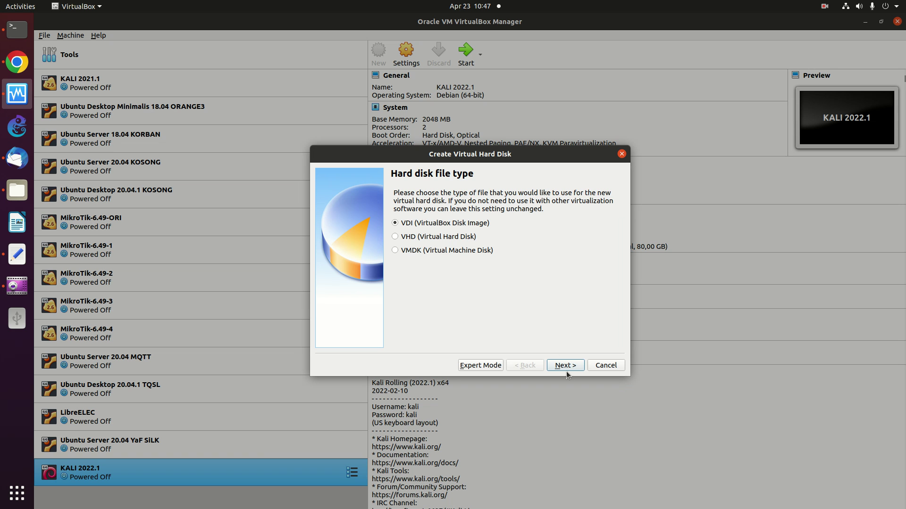
Create a dynamically allocated 30,94 GB VDI disk to finish the machine.
{"action": "left_click", "coordinate": [566, 367]}
{"action": "left_click", "coordinate": [565, 366]}
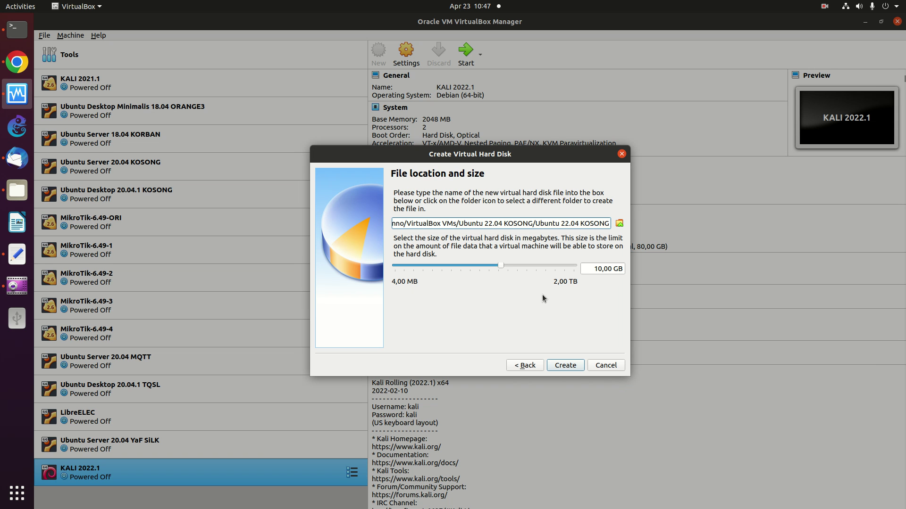
{"action": "left_click_drag", "start_coordinate": [501, 267], "coordinate": [516, 263]}
{"action": "left_click", "coordinate": [564, 365]}
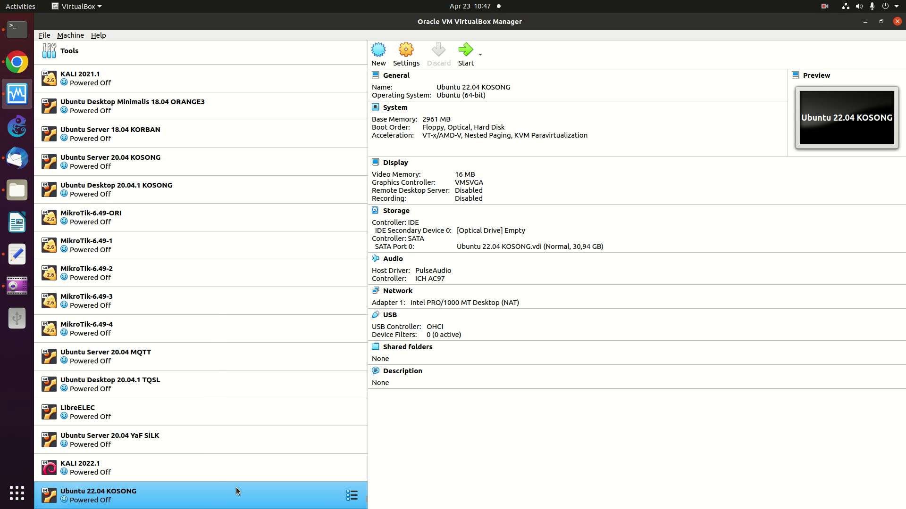
{"action": "right_click", "coordinate": [210, 498]}
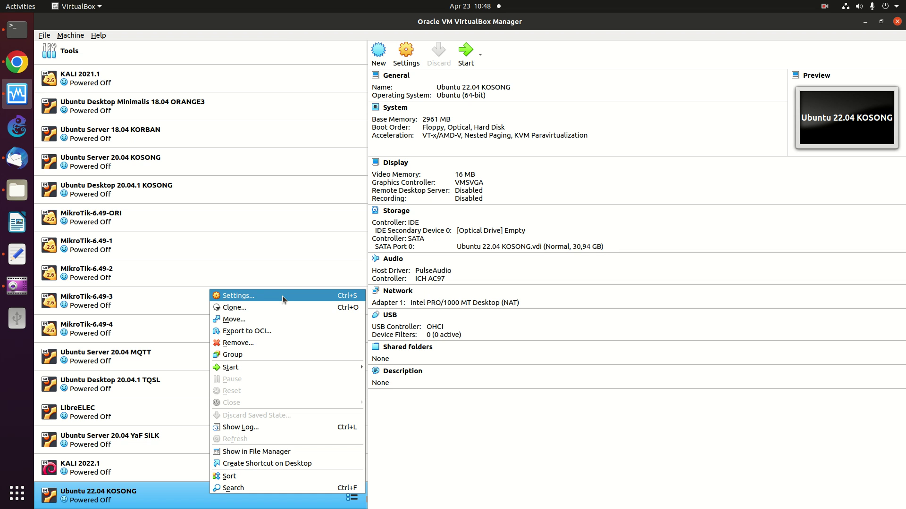
In the machine settings, set base memory to 3000 MB and processors to 2.
{"action": "left_click", "coordinate": [282, 295]}
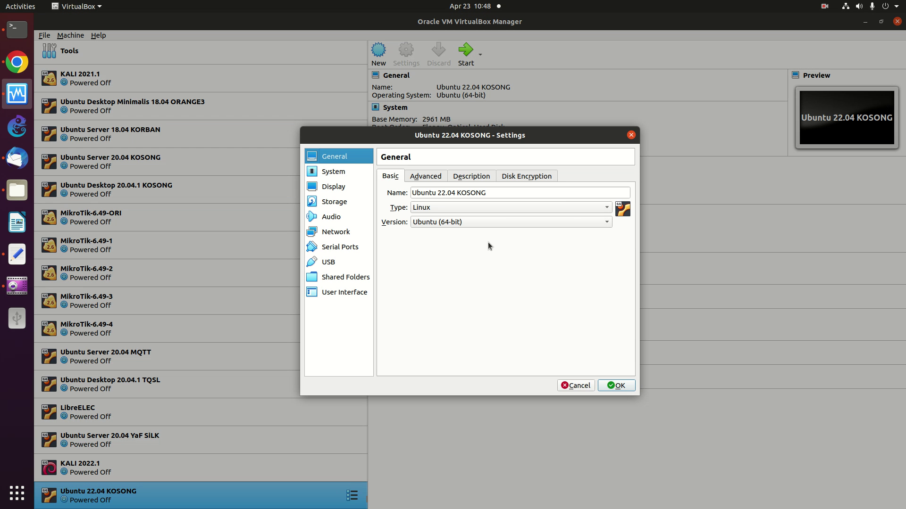
{"action": "left_click", "coordinate": [425, 178]}
{"action": "left_click", "coordinate": [474, 177]}
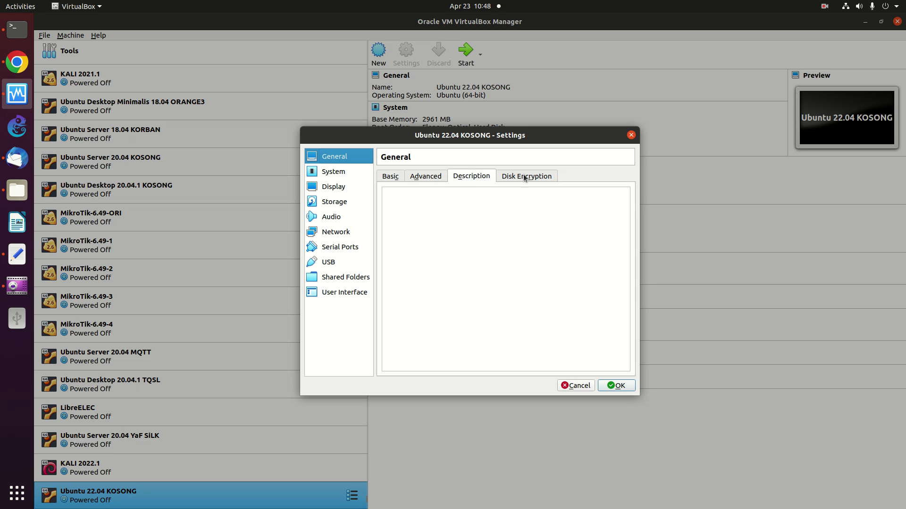
{"action": "left_click", "coordinate": [523, 175]}
{"action": "left_click", "coordinate": [333, 173]}
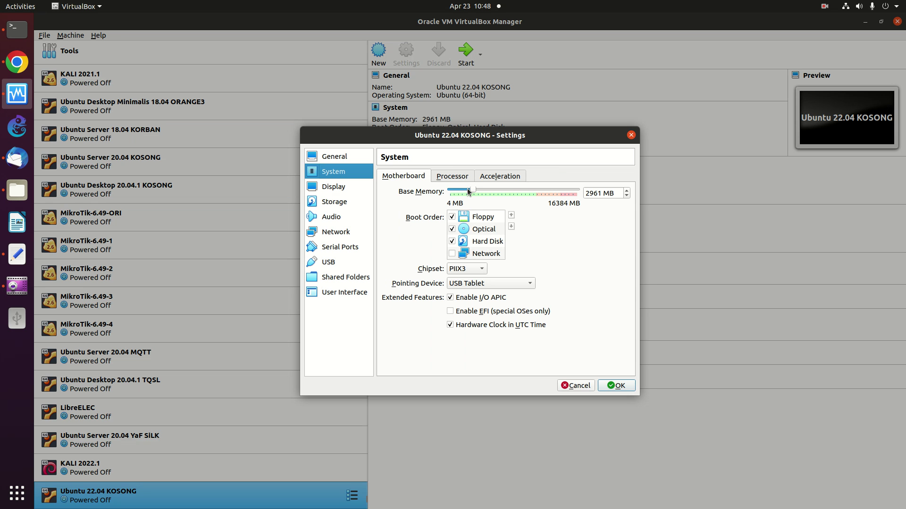
{"action": "left_click_drag", "start_coordinate": [601, 193], "coordinate": [566, 192]}
{"action": "type", "text": "3000"}
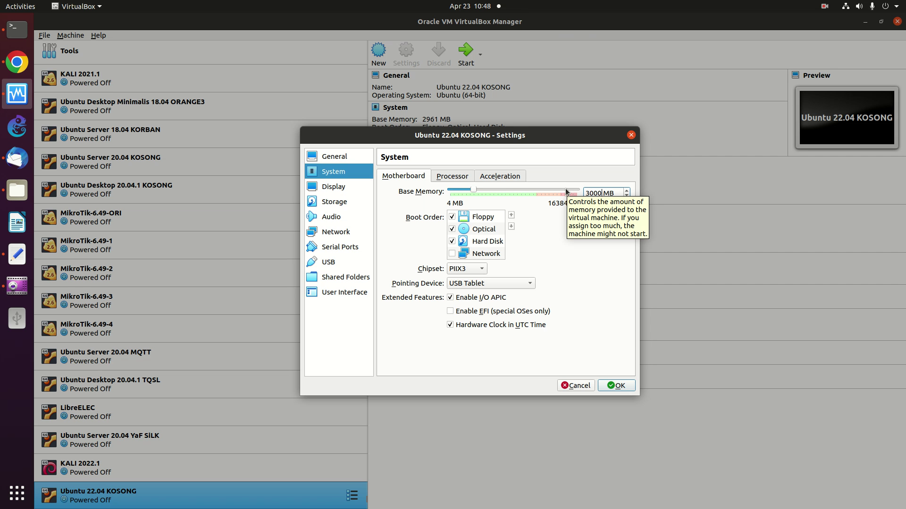
{"action": "left_click", "coordinate": [456, 177]}
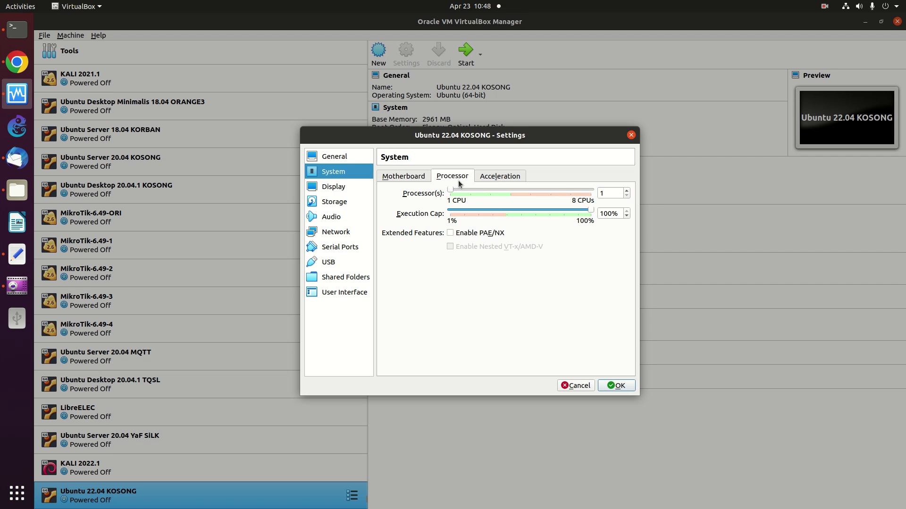
{"action": "left_click", "coordinate": [627, 190]}
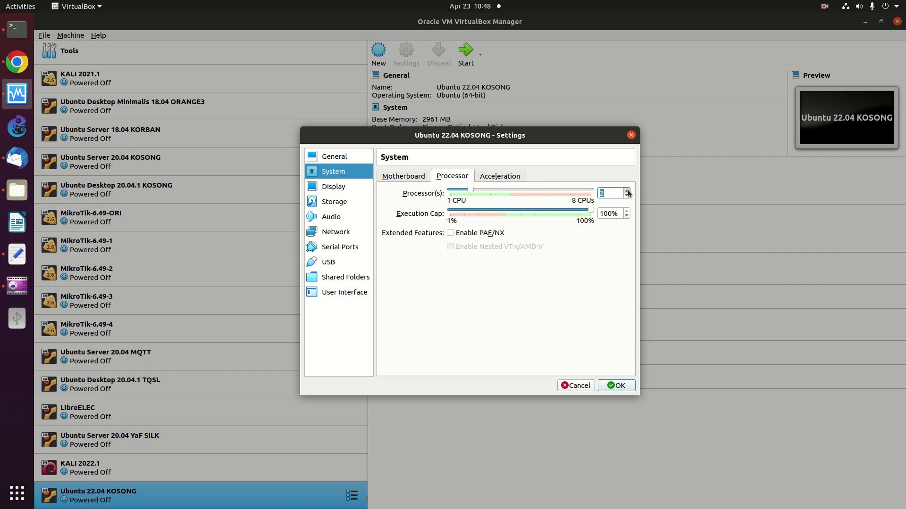
Review the Display, Storage and System acceleration settings, ending on Storage.
{"action": "left_click", "coordinate": [342, 189]}
{"action": "left_click", "coordinate": [336, 198]}
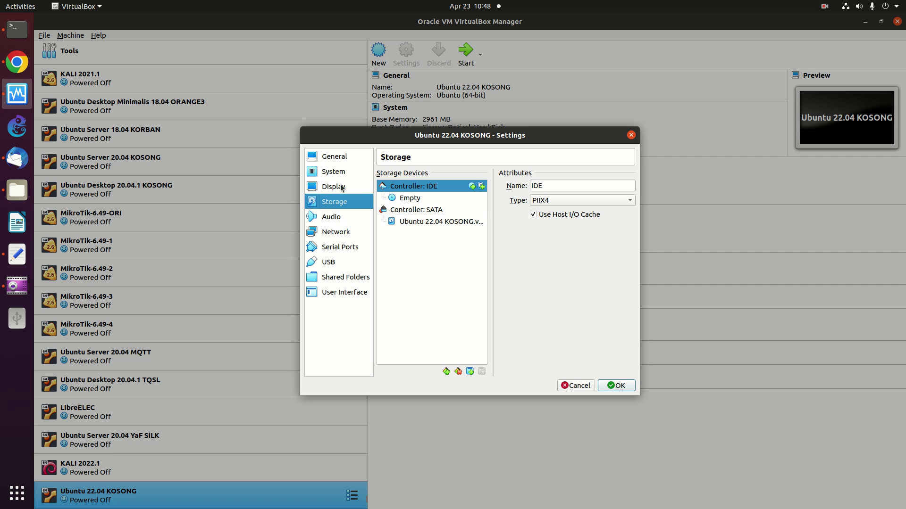
{"action": "left_click", "coordinate": [341, 188]}
{"action": "left_click", "coordinate": [337, 203]}
{"action": "left_click", "coordinate": [418, 220]}
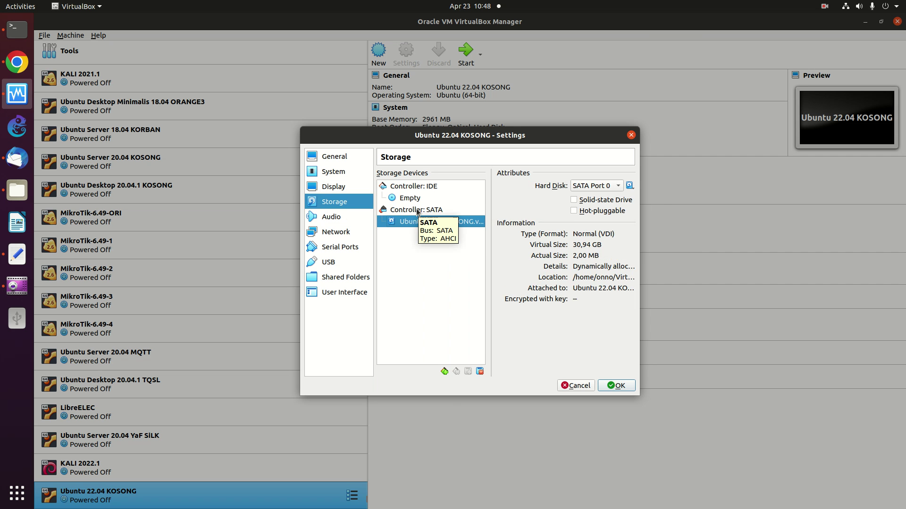
{"action": "left_click", "coordinate": [418, 209]}
{"action": "left_click", "coordinate": [415, 221]}
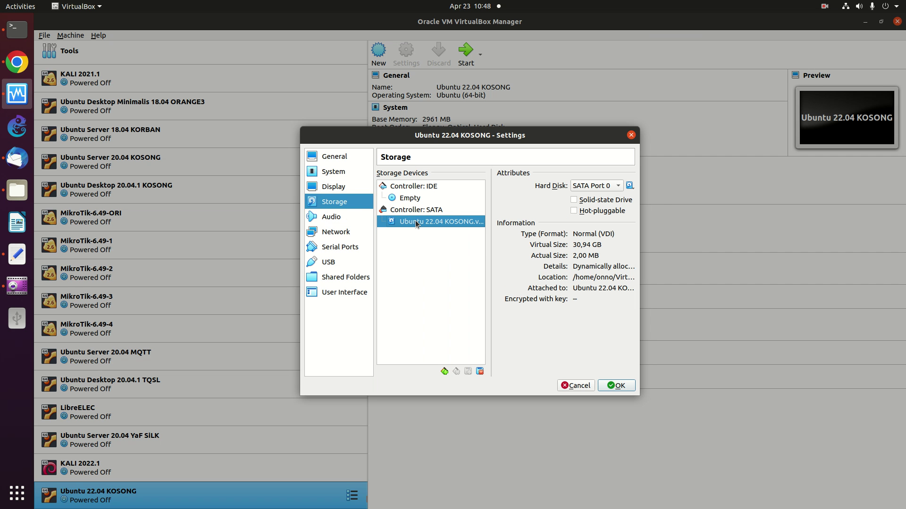
{"action": "left_click", "coordinate": [337, 173]}
{"action": "left_click", "coordinate": [502, 176]}
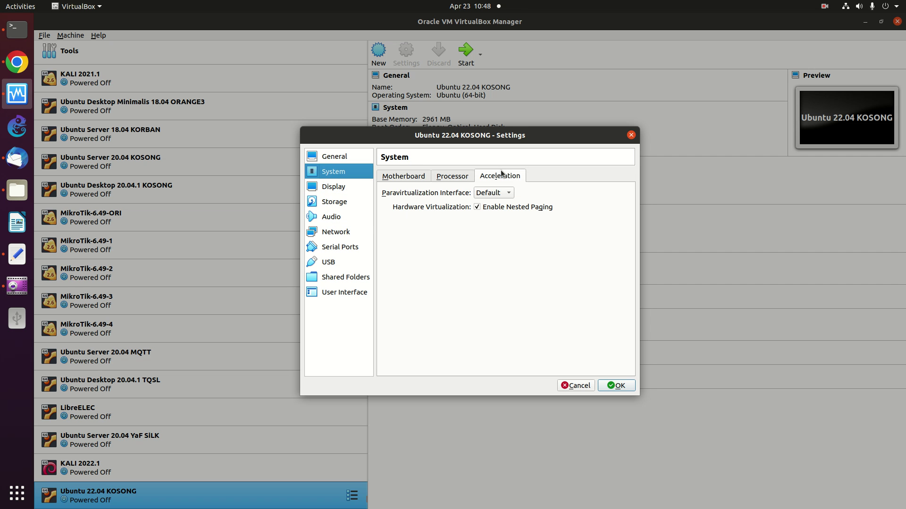
{"action": "left_click", "coordinate": [342, 202]}
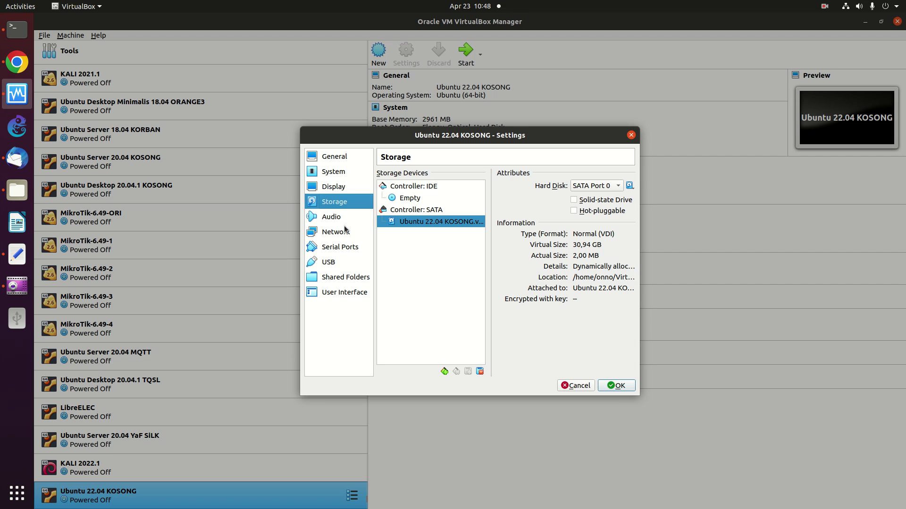
Load ubuntu-22.04-desktop-amd64.iso from iso/ubuntu-22.04 into the empty optical drive and save.
{"action": "left_click", "coordinate": [417, 199]}
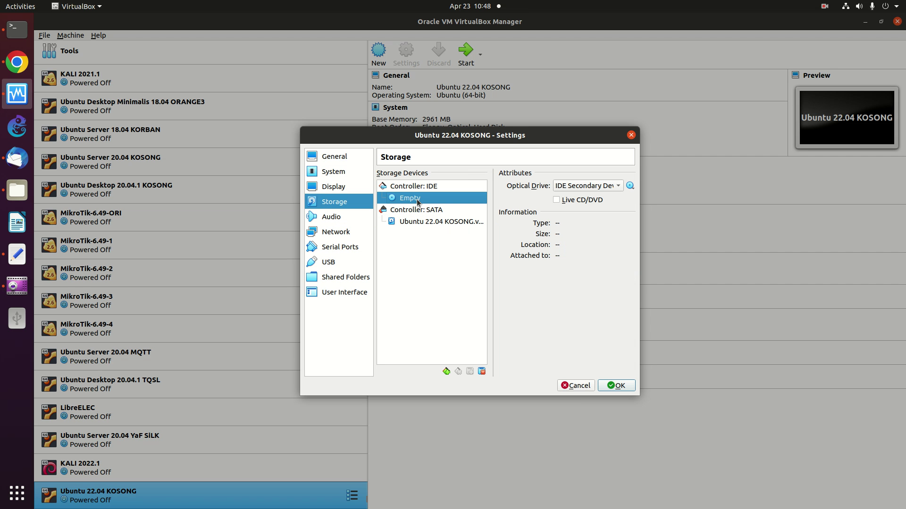
{"action": "left_click", "coordinate": [630, 187]}
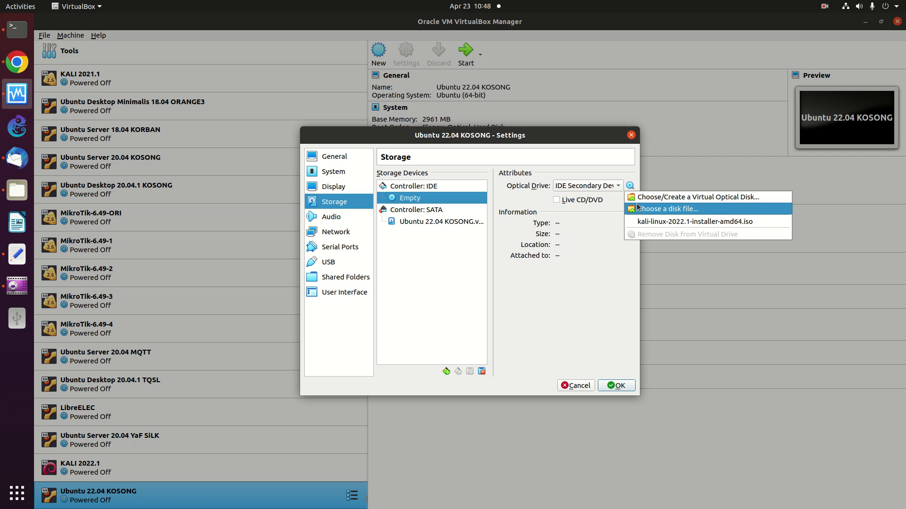
{"action": "left_click", "coordinate": [636, 207]}
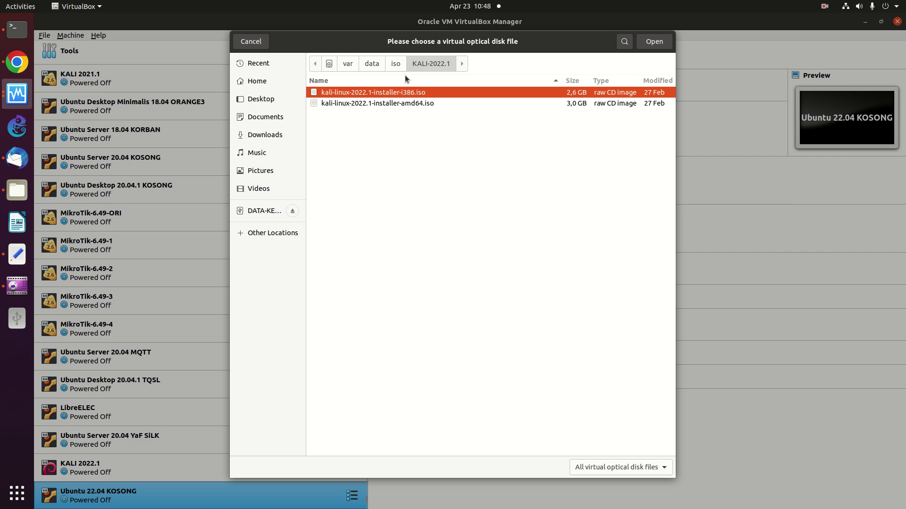
{"action": "left_click", "coordinate": [395, 64]}
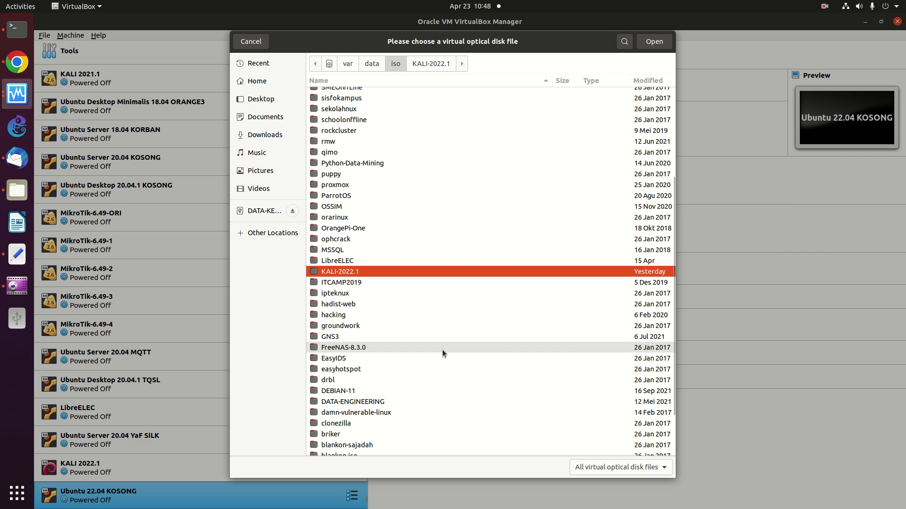
{"action": "scroll", "coordinate": [671, 202], "scroll_direction": "down", "scroll_amount": 3}
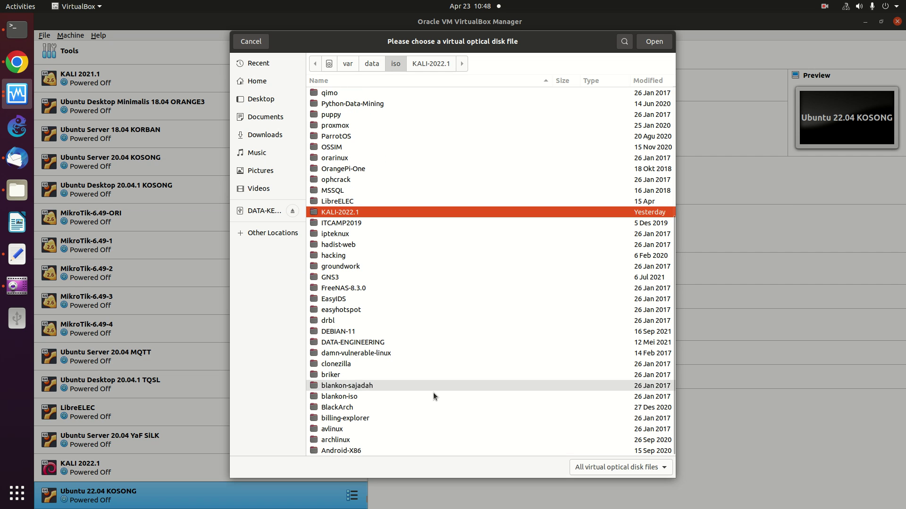
{"action": "left_click_drag", "start_coordinate": [672, 257], "coordinate": [676, 106]}
{"action": "double_click", "coordinate": [363, 146]}
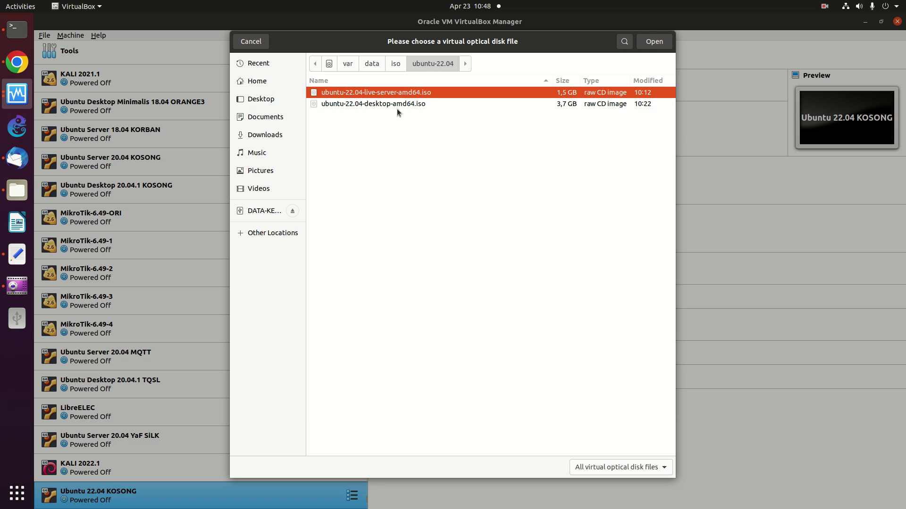
{"action": "double_click", "coordinate": [423, 103]}
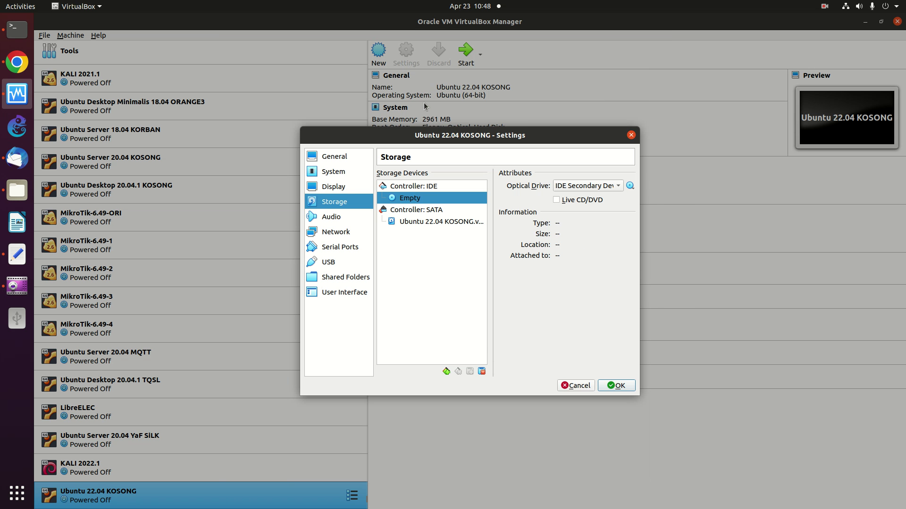
{"action": "left_click", "coordinate": [613, 383]}
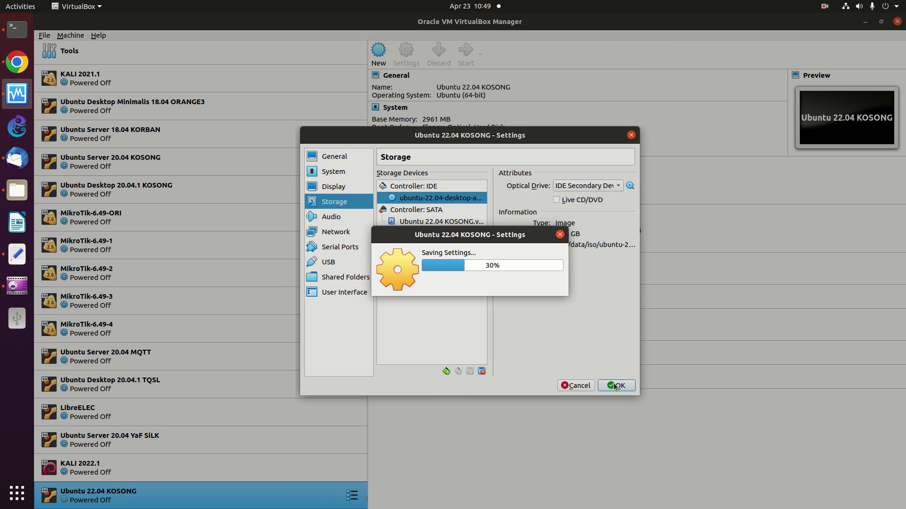
Normal-start the VM, boot Try or Install Ubuntu from GRUB, and maximize its window.
{"action": "right_click", "coordinate": [170, 502]}
{"action": "mouse_move", "coordinate": [237, 375]}
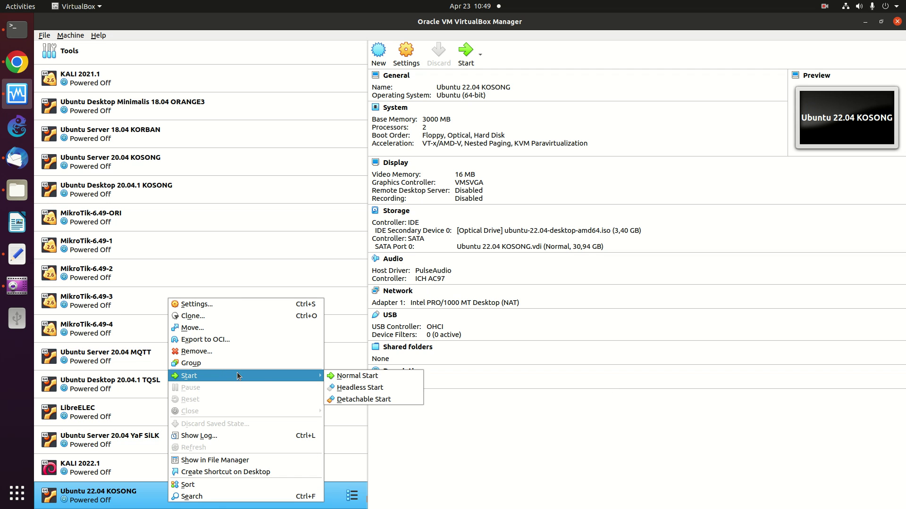
{"action": "left_click", "coordinate": [349, 376]}
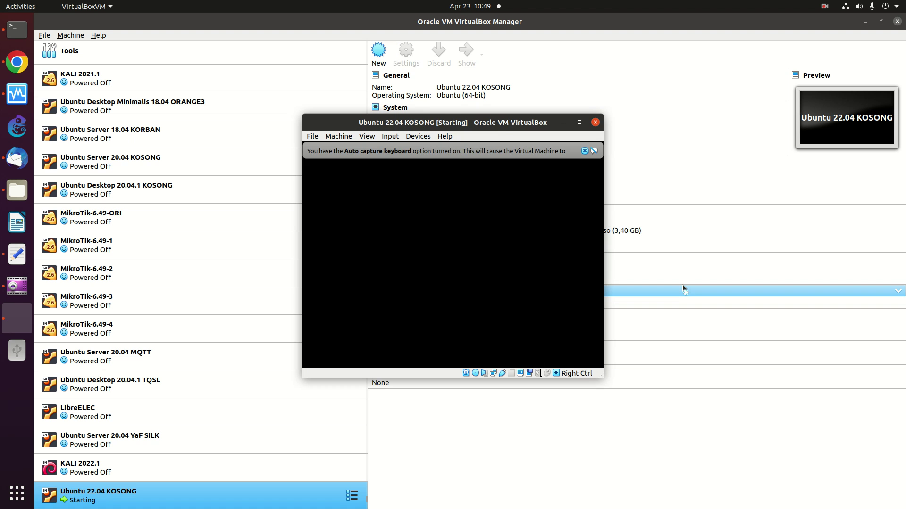
{"action": "left_click", "coordinate": [585, 151]}
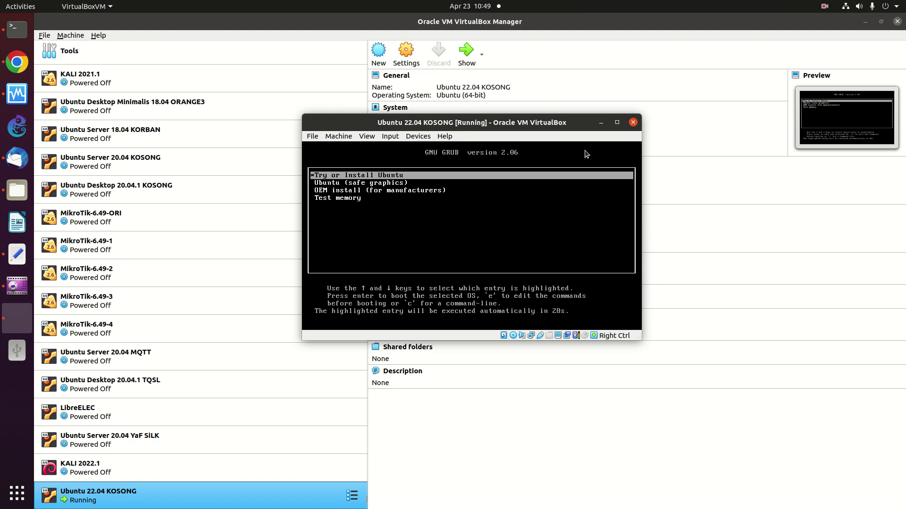
{"action": "key", "text": "Return"}
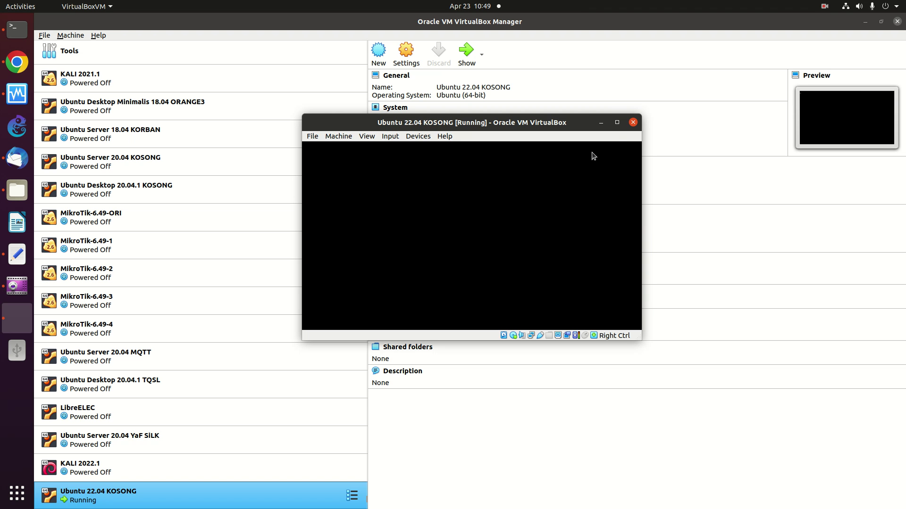
{"action": "left_click", "coordinate": [617, 122]}
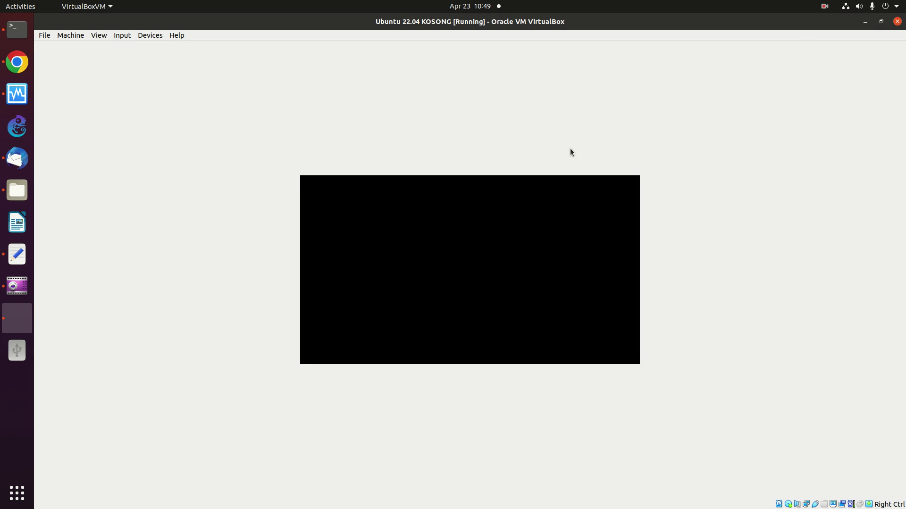
Operate the top-right panel menu while the VM boots to the jellyfish Ubuntu desktop.
{"action": "left_click", "coordinate": [825, 8]}
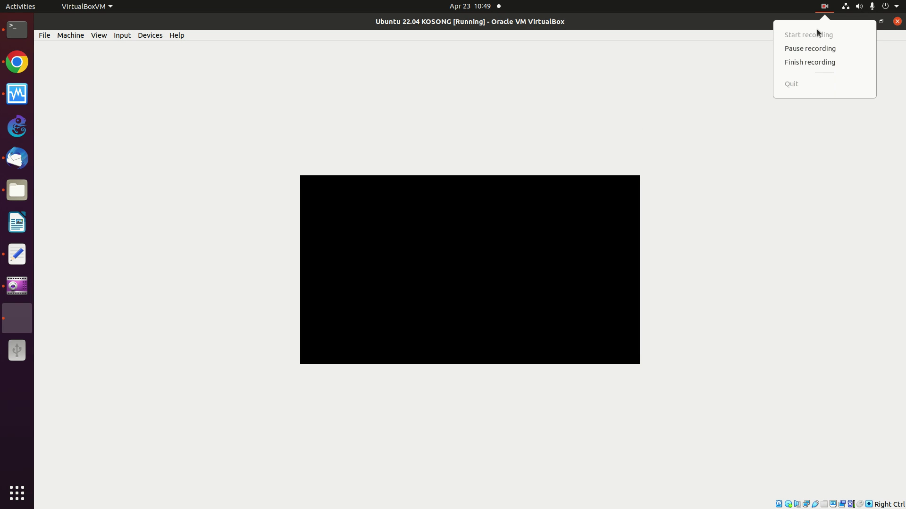
{"action": "left_click", "coordinate": [813, 46]}
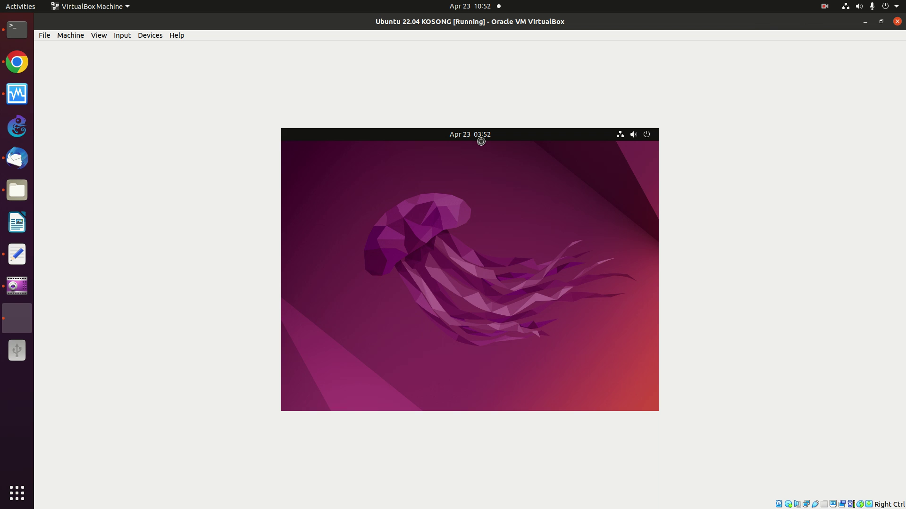
Use the top-right panel menu again while the installer's Welcome screen loads.
{"action": "left_click", "coordinate": [822, 8]}
{"action": "left_click", "coordinate": [801, 48]}
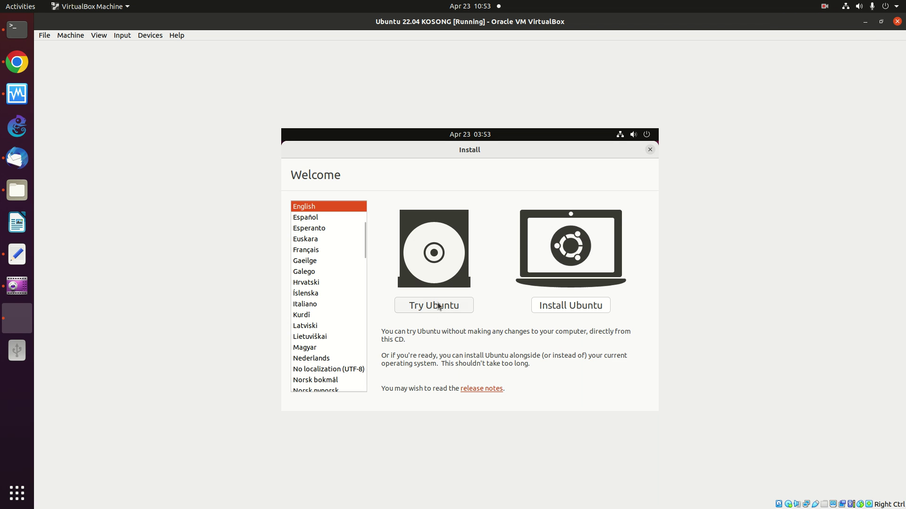
Choose Install Ubuntu and keep the English (US) keyboard layout.
{"action": "left_click", "coordinate": [564, 309]}
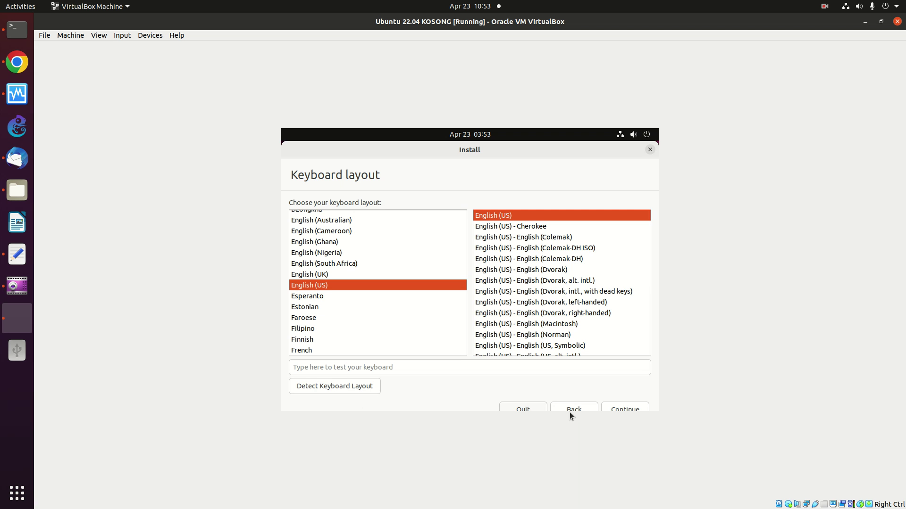
{"action": "left_click", "coordinate": [616, 407]}
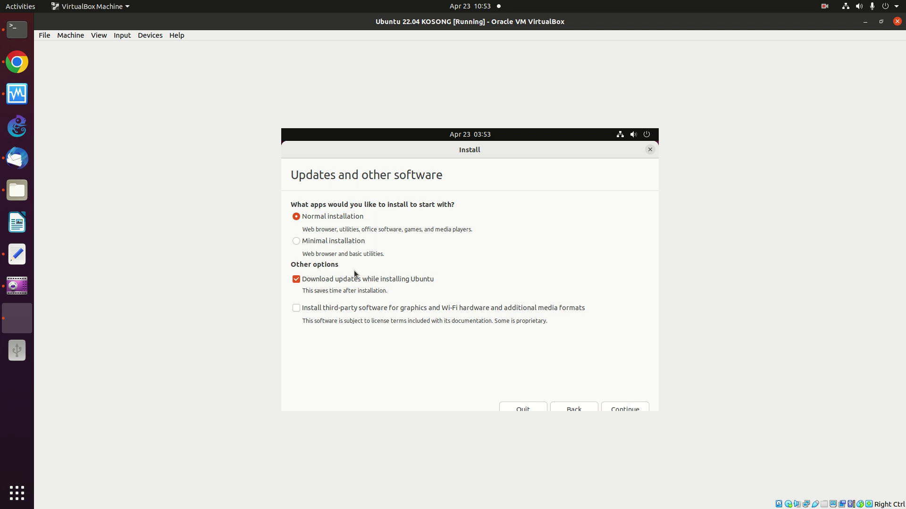
Keep normal installation, erase the disk and install, confirming the partition changes.
{"action": "left_click", "coordinate": [622, 408]}
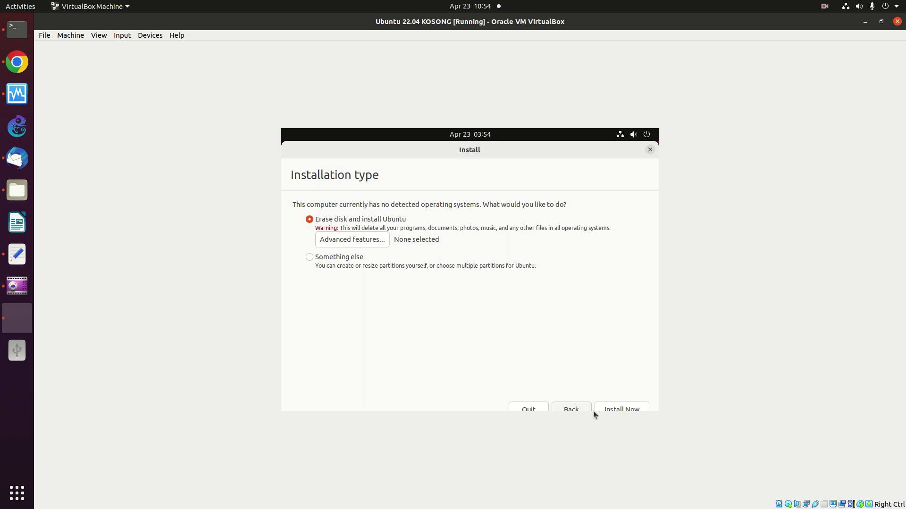
{"action": "left_click", "coordinate": [614, 410]}
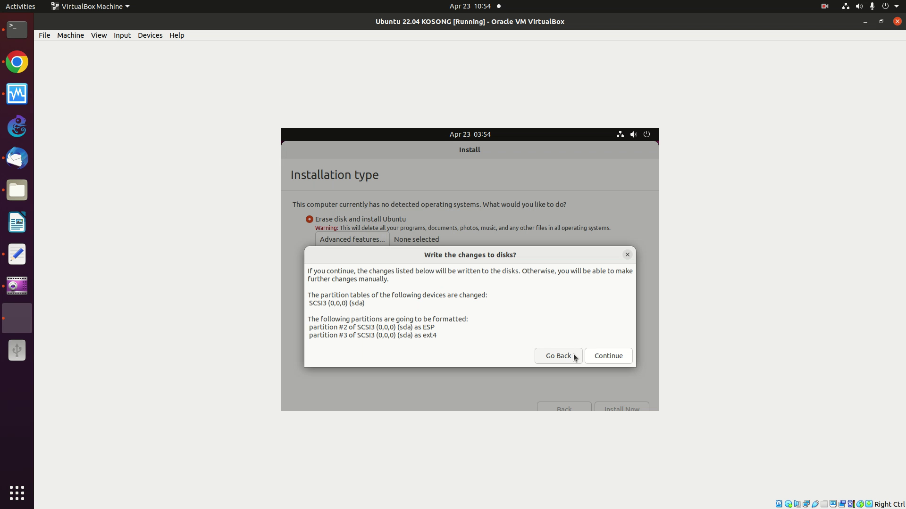
{"action": "left_click", "coordinate": [612, 354]}
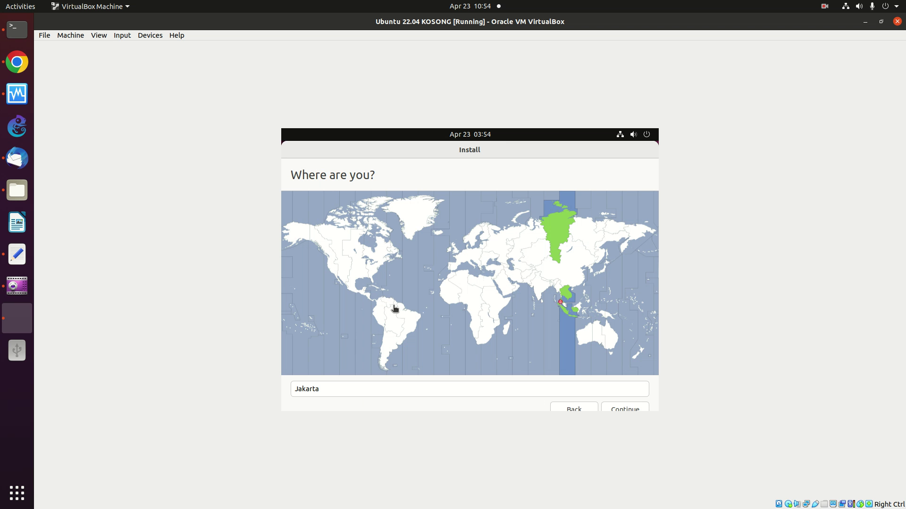
Accept Jakarta, enter the user's name, and set the computer name to virtualbox.
{"action": "left_click", "coordinate": [628, 410]}
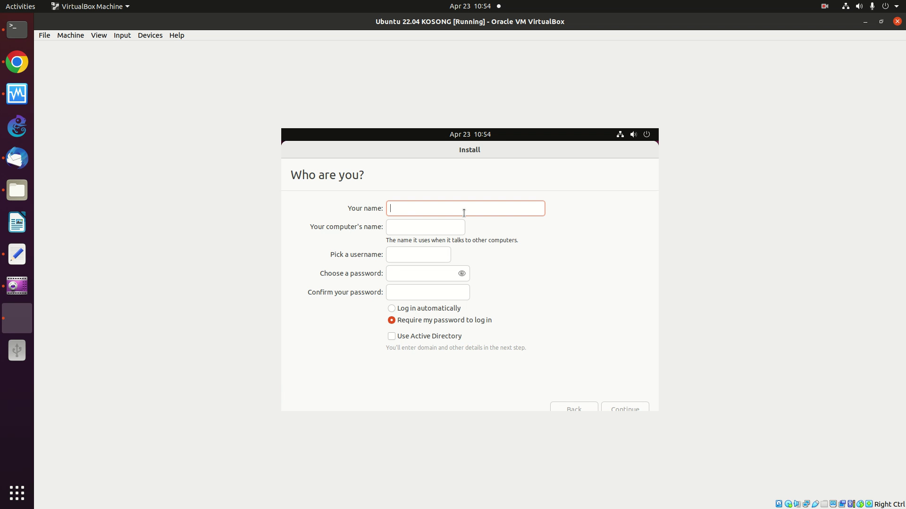
{"action": "type", "text": "onno"}
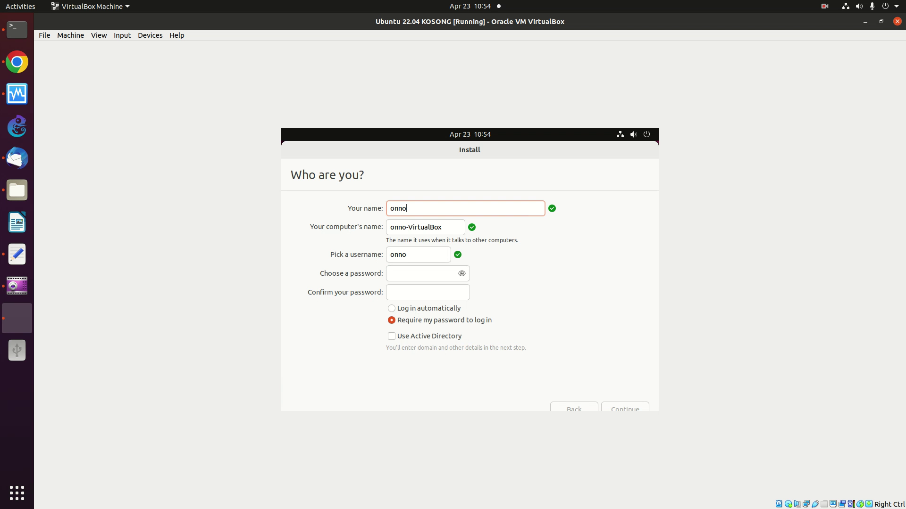
{"action": "key", "text": "Tab"}
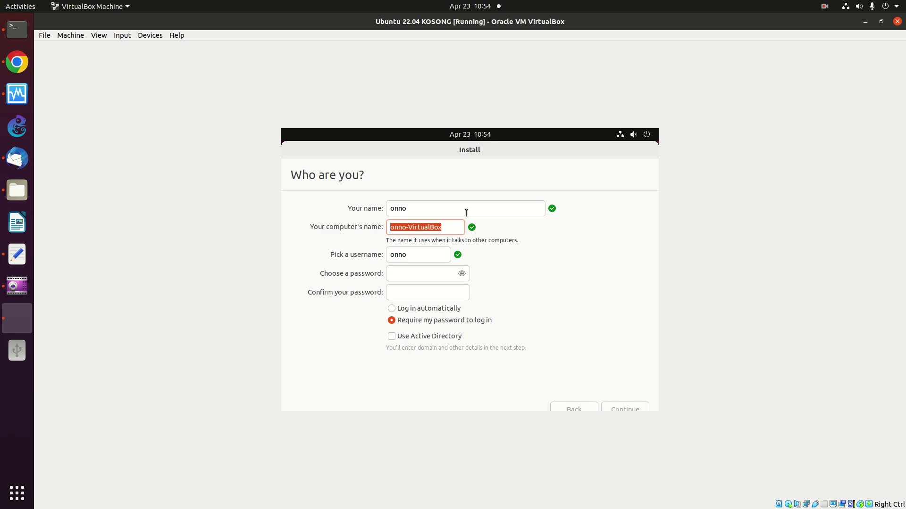
{"action": "type", "text": "virtual"}
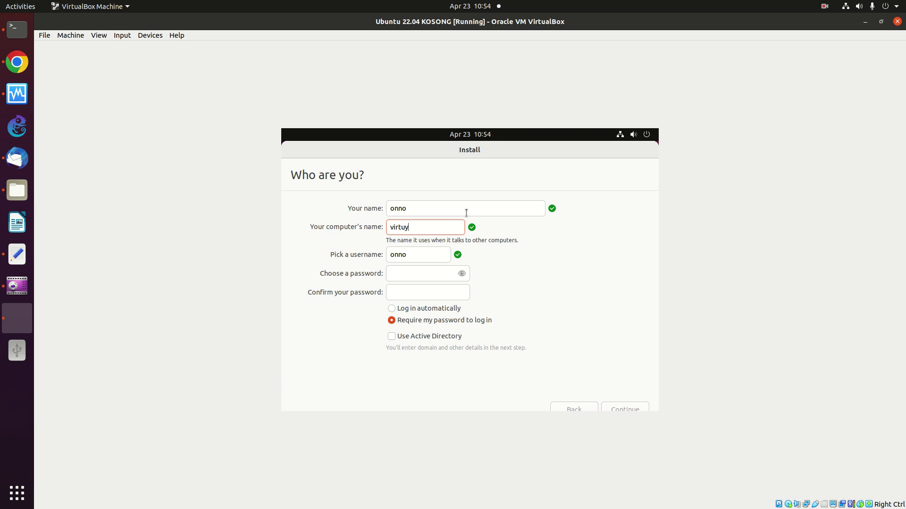
{"action": "key", "text": "BackSpace"}
{"action": "key", "text": "BackSpace"}
{"action": "type", "text": "albox"}
Enter and confirm the account password, enable automatic login, and continue installing.
{"action": "left_click", "coordinate": [408, 278]}
{"action": "left_click", "coordinate": [446, 294]}
{"action": "left_click", "coordinate": [462, 273]}
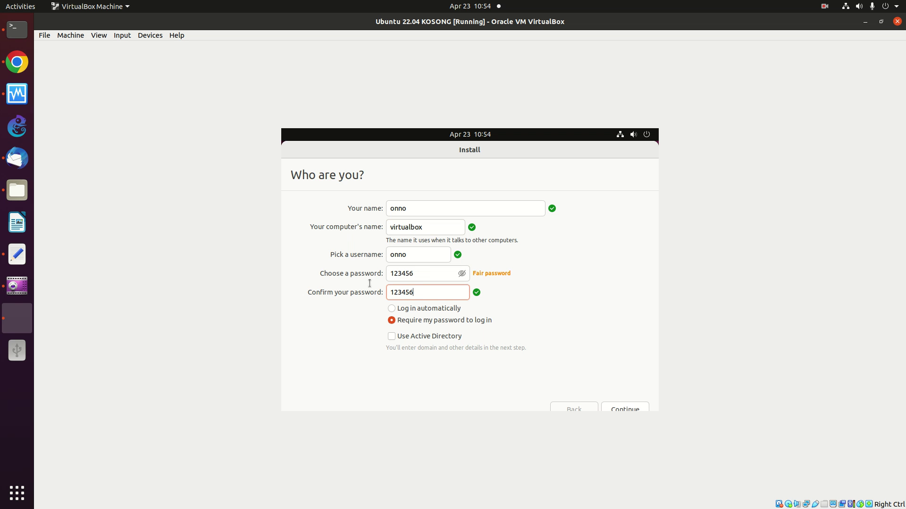
{"action": "left_click", "coordinate": [392, 309]}
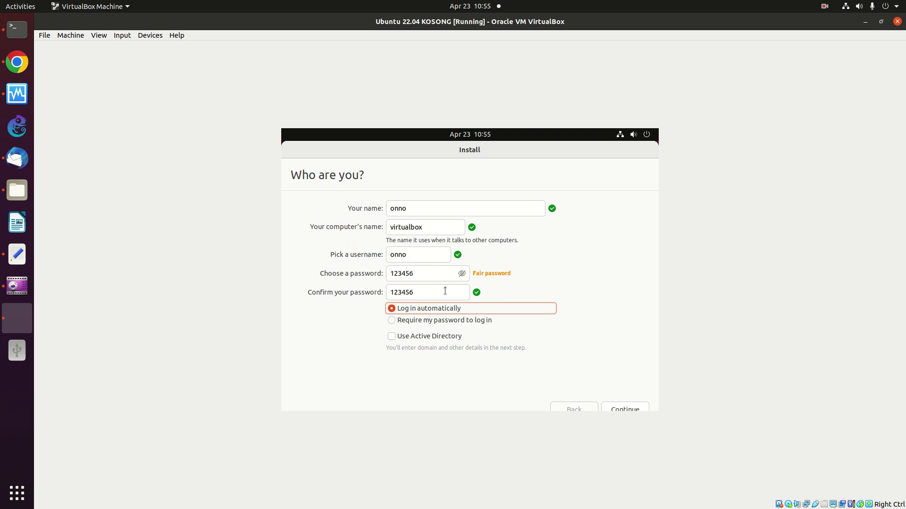
{"action": "left_click", "coordinate": [630, 409]}
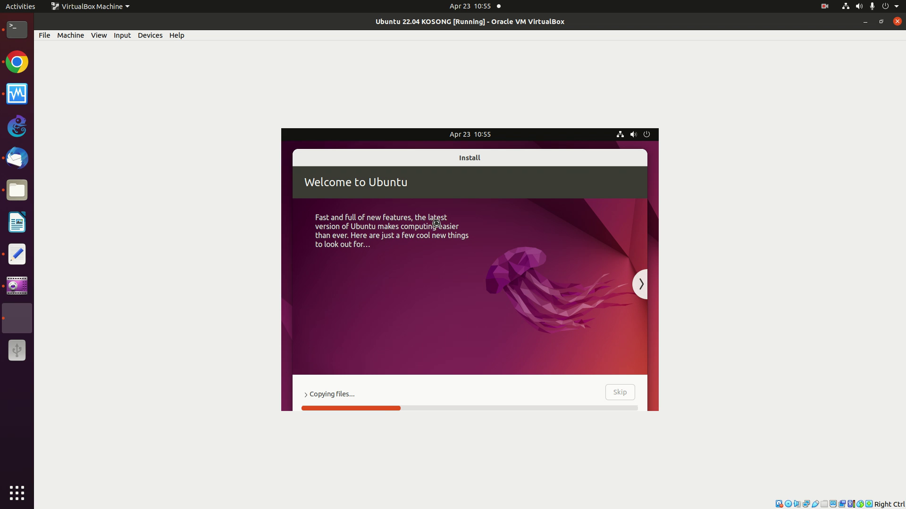
Restart the VM from the Installation Complete screen to finish the Ubuntu install.
{"action": "left_click", "coordinate": [824, 7]}
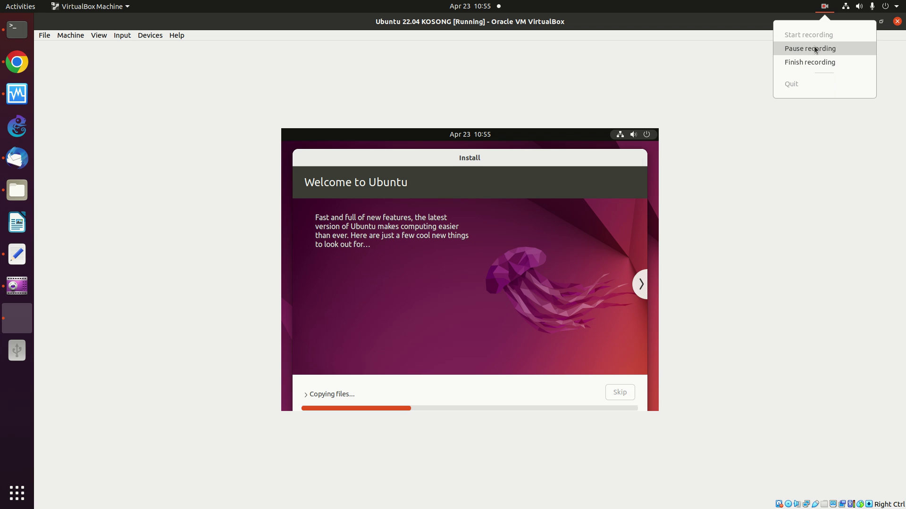
{"action": "left_click", "coordinate": [813, 46]}
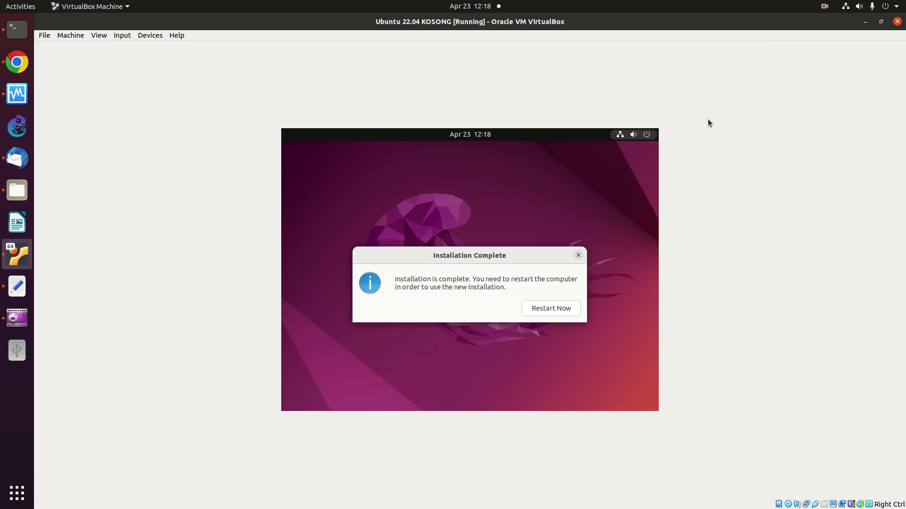
{"action": "left_click", "coordinate": [547, 311]}
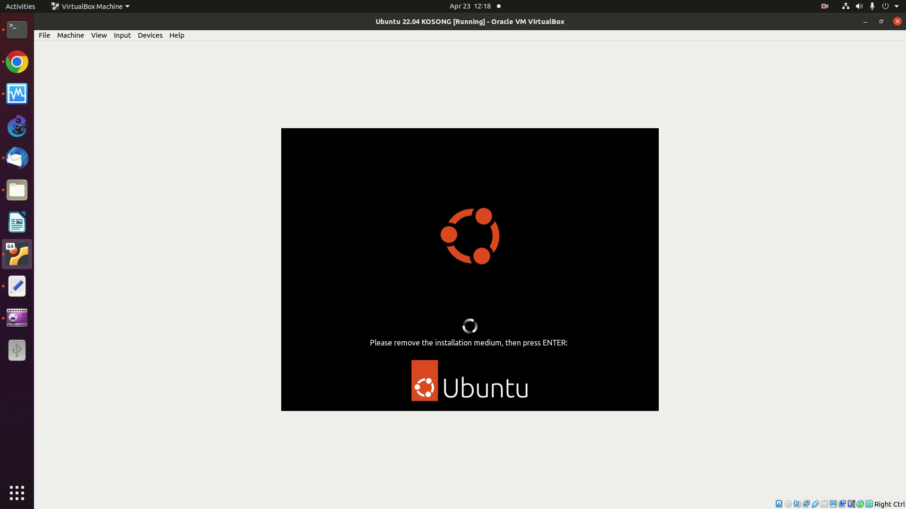
Continue past the remove-medium prompt, dismiss the mouse integration notice, and use VM menus during boot.
{"action": "key", "text": "Return"}
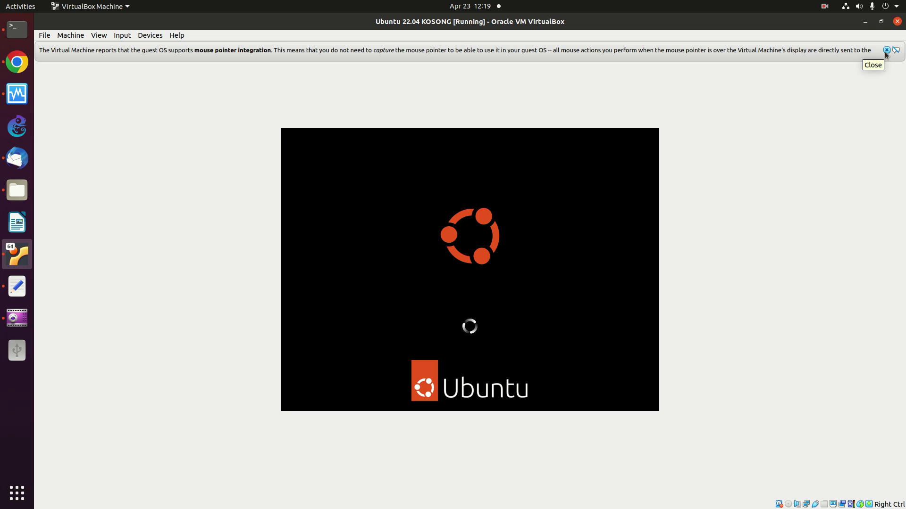
{"action": "left_click", "coordinate": [885, 51]}
{"action": "left_click", "coordinate": [825, 6]}
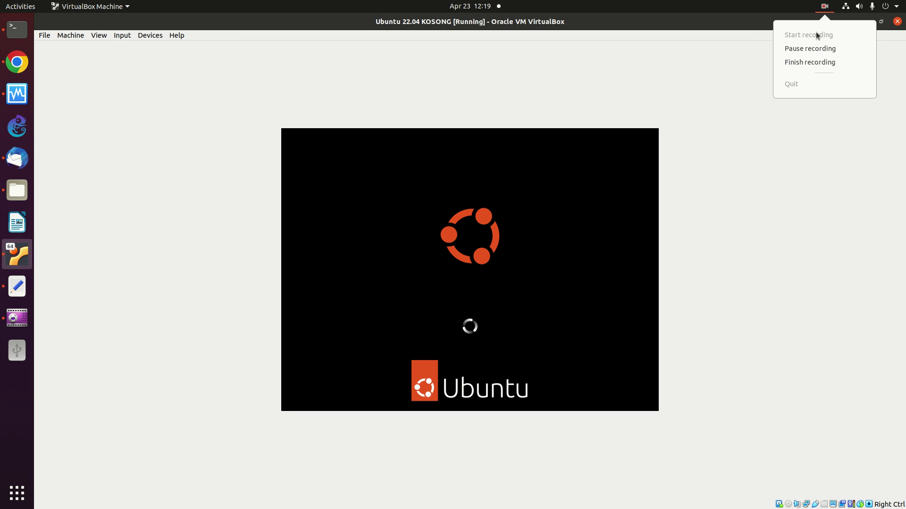
{"action": "left_click", "coordinate": [809, 61]}
{"action": "left_click", "coordinate": [821, 7]}
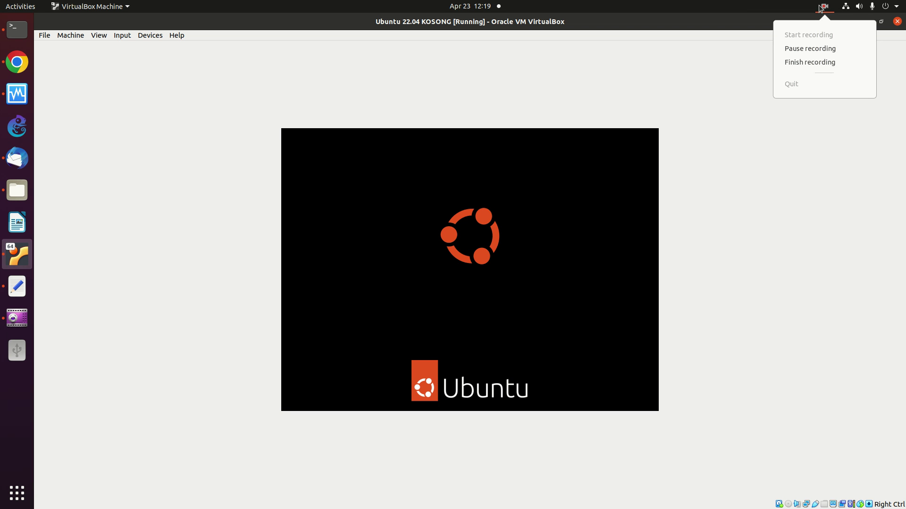
{"action": "left_click", "coordinate": [790, 63]}
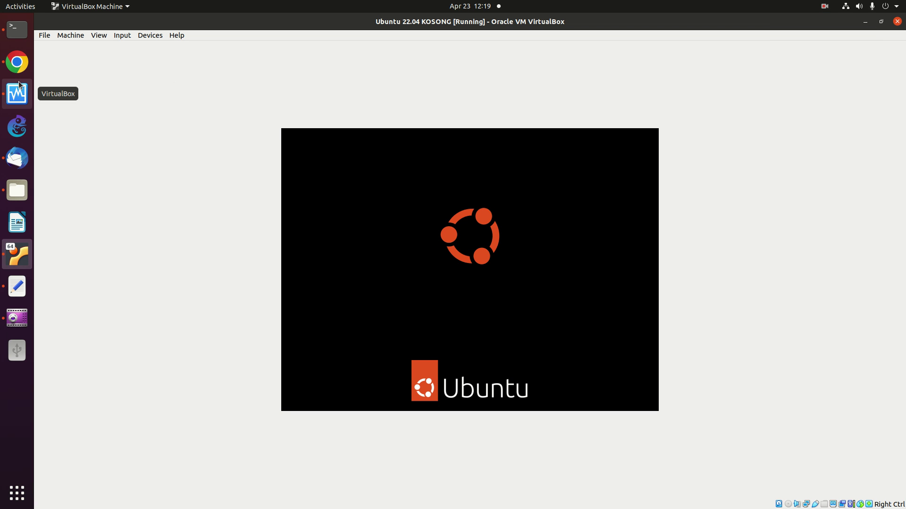
{"action": "left_click", "coordinate": [826, 7]}
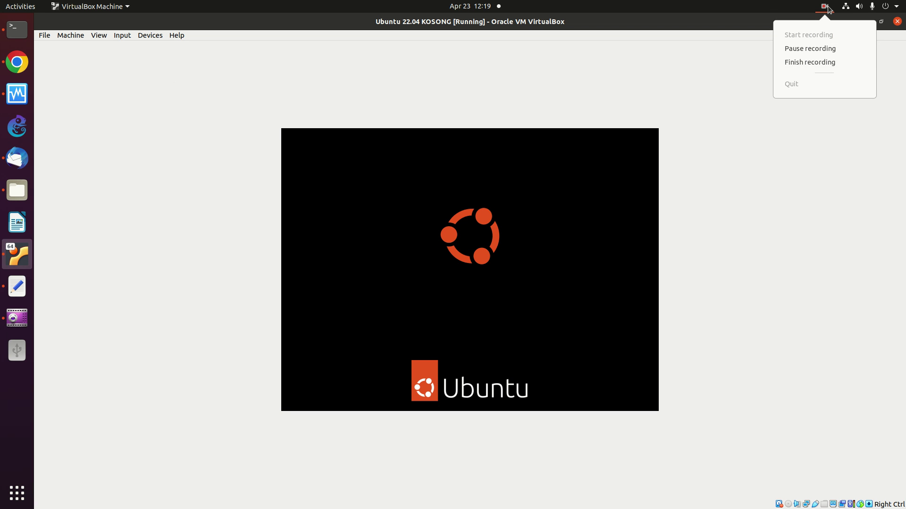
{"action": "left_click", "coordinate": [802, 61]}
{"action": "left_click", "coordinate": [797, 49]}
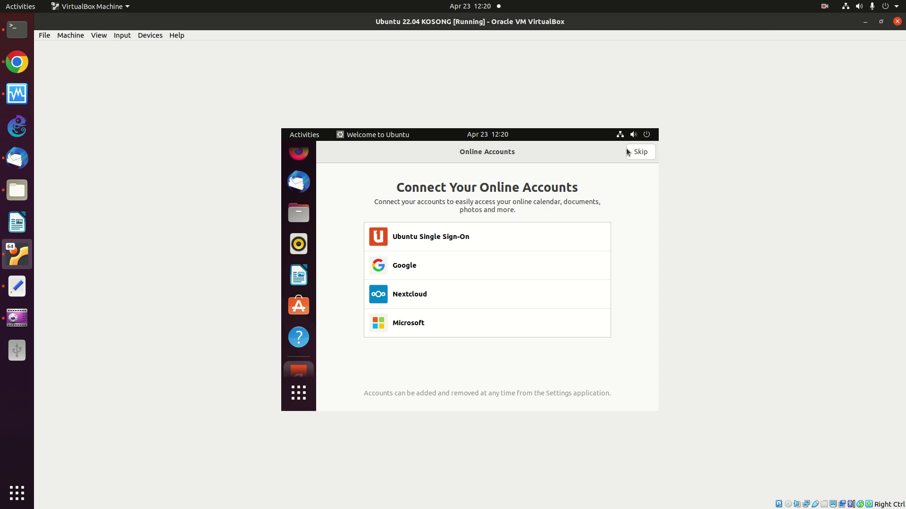
Skip online accounts, keep system-info and privacy defaults, and finish the welcome setup.
{"action": "left_click", "coordinate": [642, 154]}
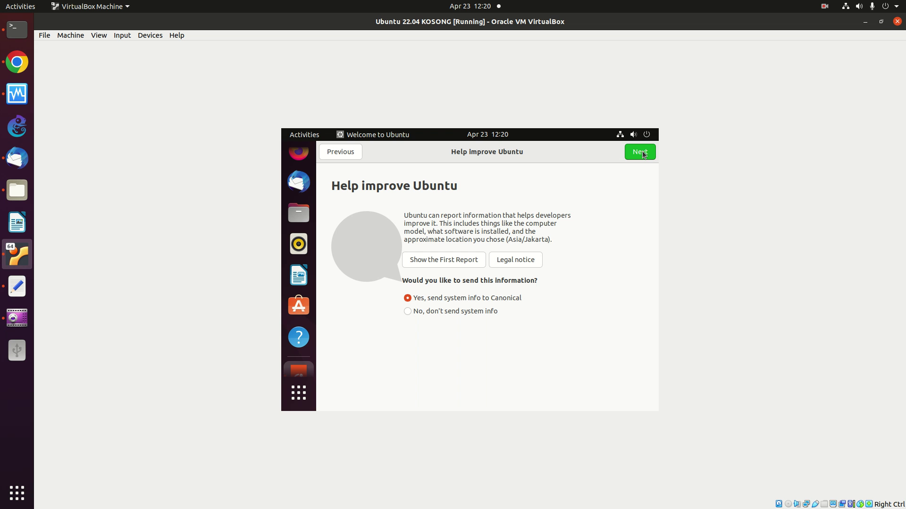
{"action": "left_click", "coordinate": [643, 154]}
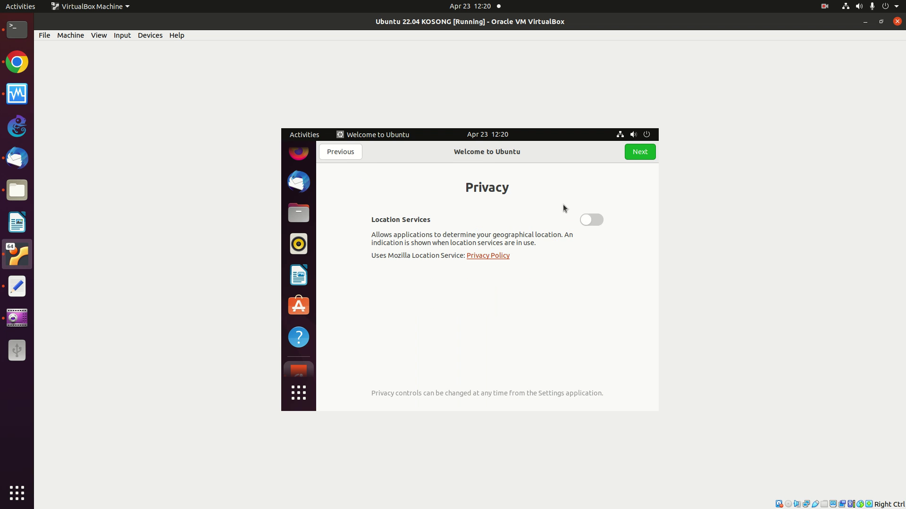
{"action": "left_click", "coordinate": [630, 151]}
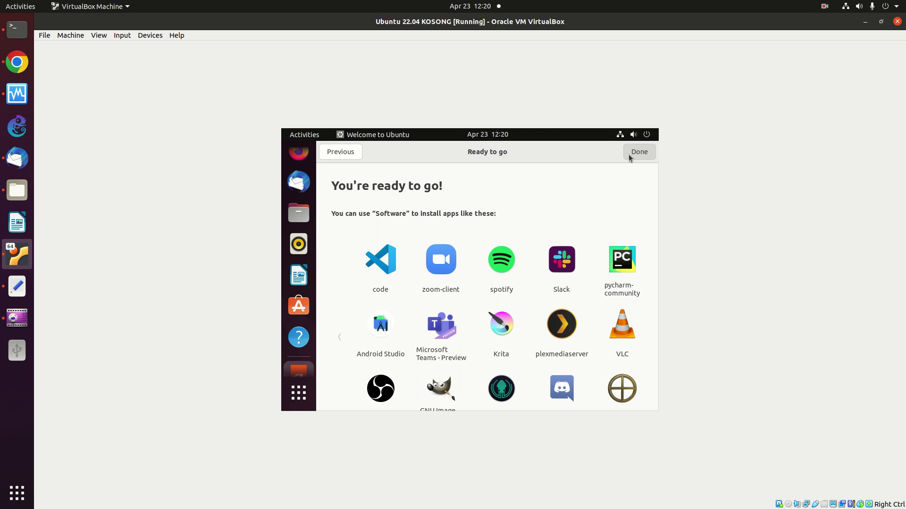
{"action": "left_click", "coordinate": [630, 152]}
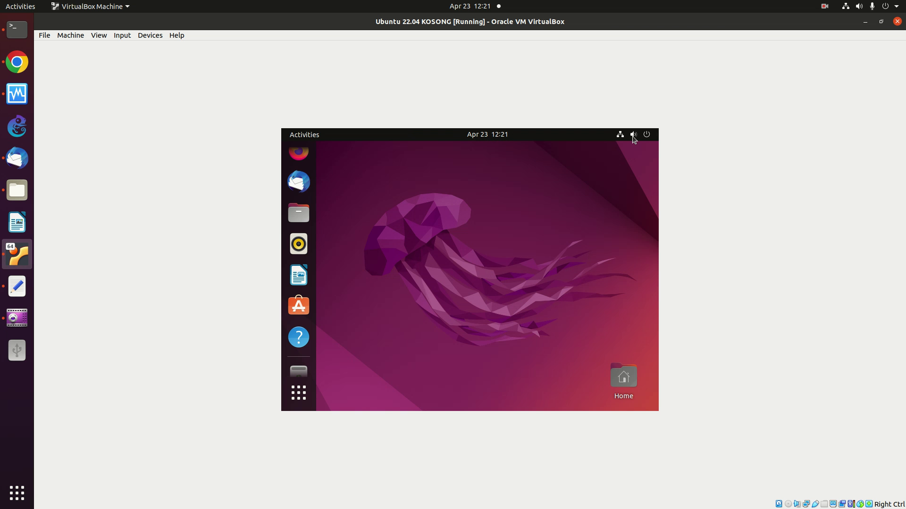
Open Ubuntu Settings from the system menu and search 'dis' to reach the Displays panel.
{"action": "left_click", "coordinate": [613, 137]}
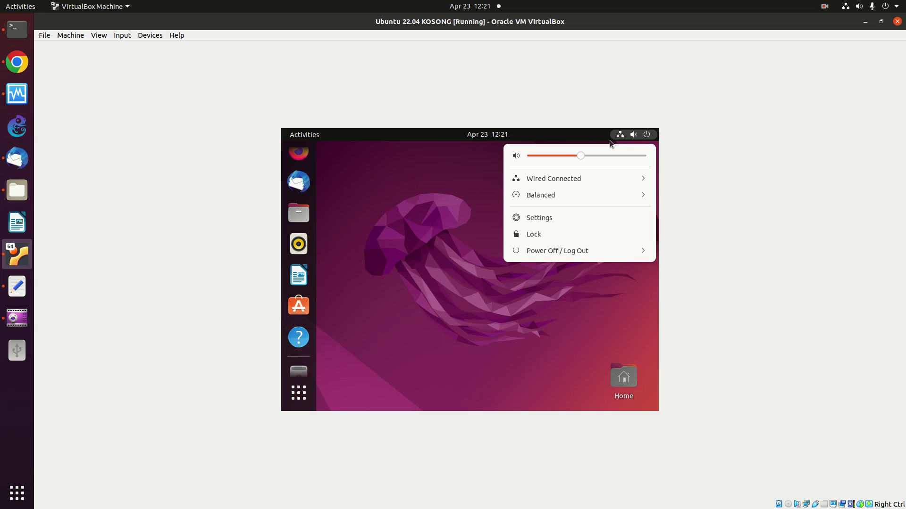
{"action": "left_click", "coordinate": [538, 213]}
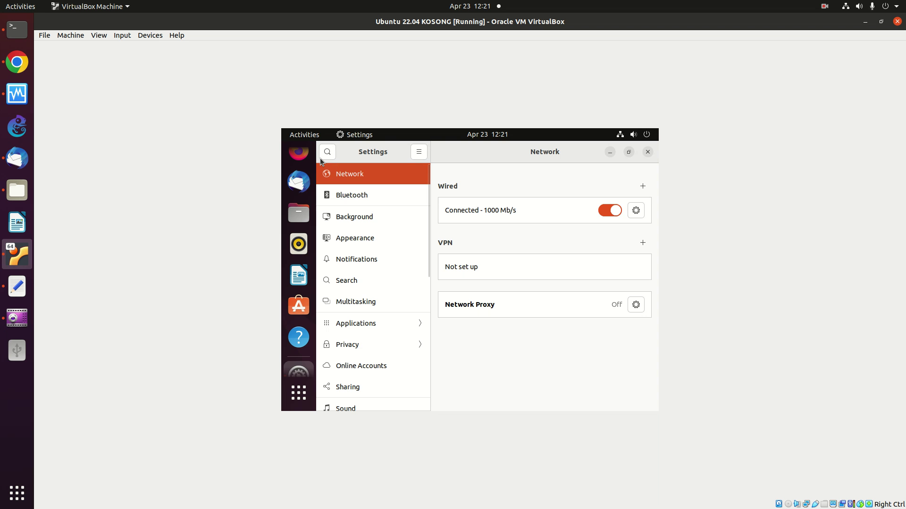
{"action": "left_click", "coordinate": [327, 151]}
{"action": "type", "text": "dis"}
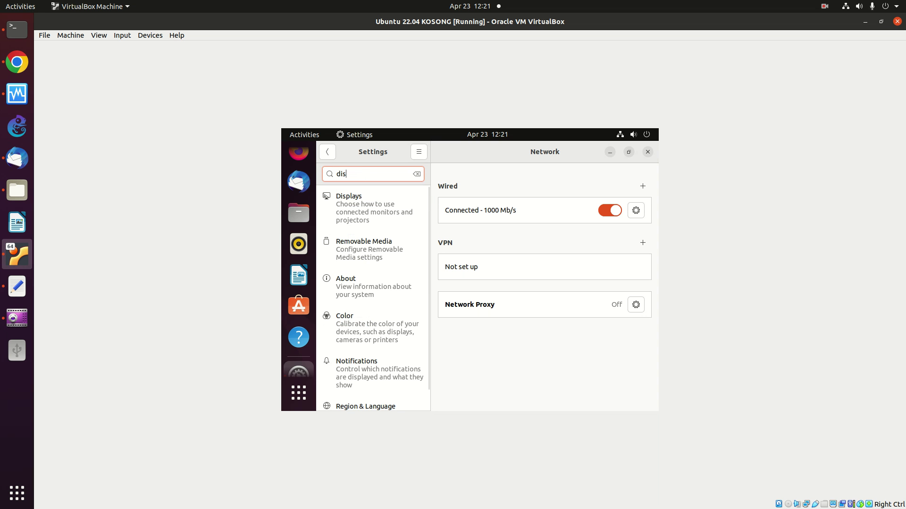
{"action": "left_click", "coordinate": [349, 215]}
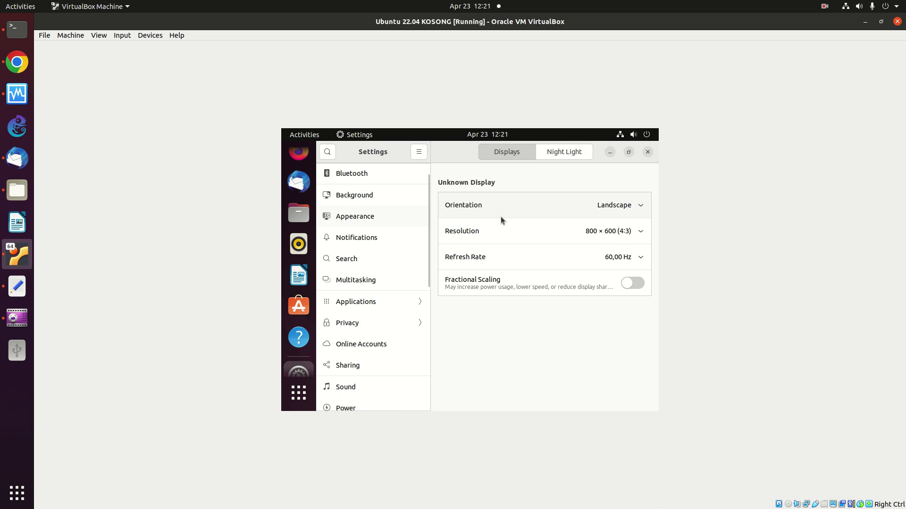